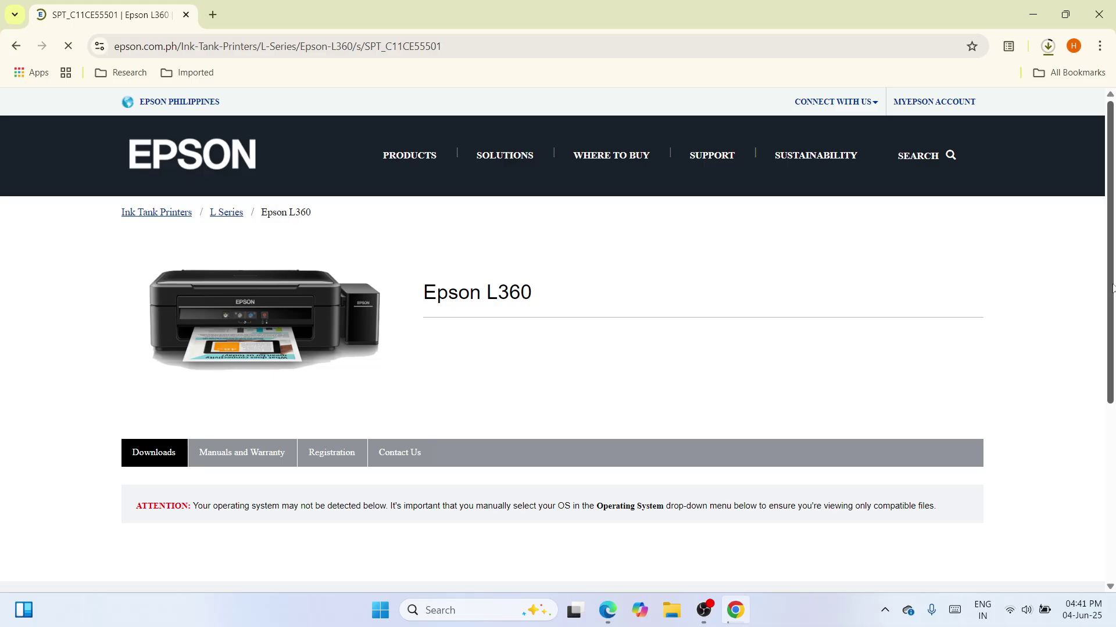
# Step: Filter the Epson L360 downloads by the Windows 11 operating system
pyautogui.moveTo(1113, 284); pyautogui.dragTo(1112, 354)
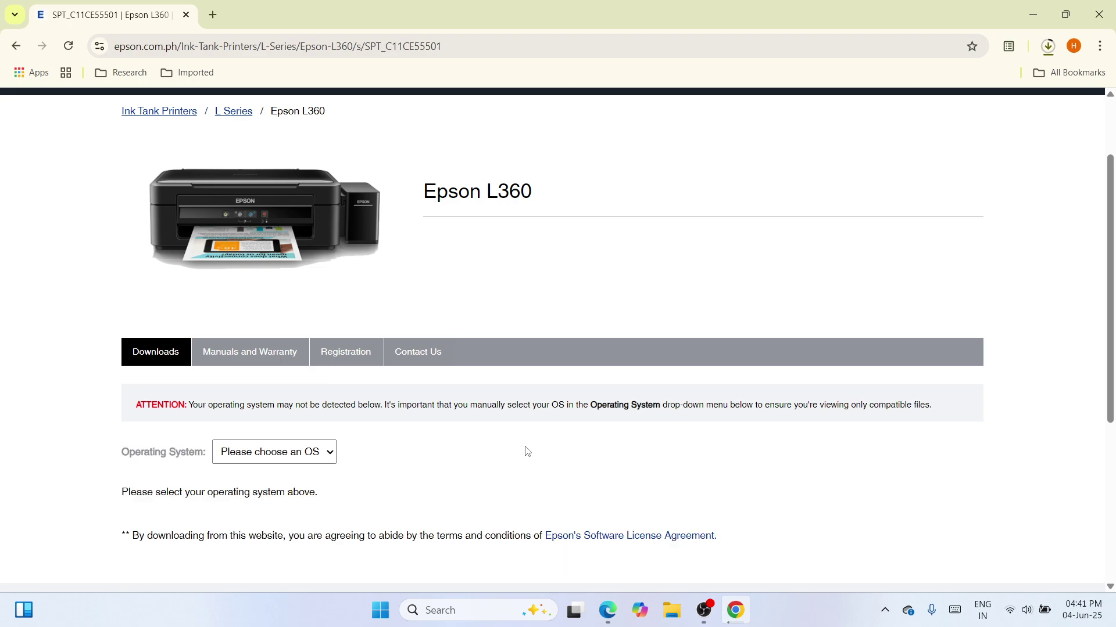
pyautogui.click(334, 453)
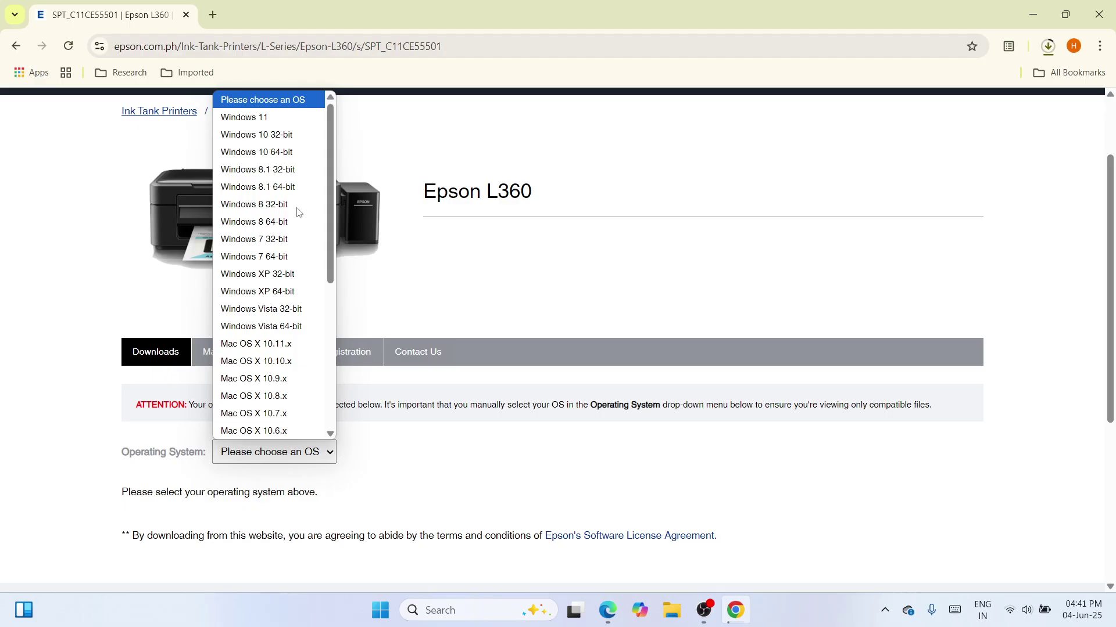
pyautogui.click(274, 117)
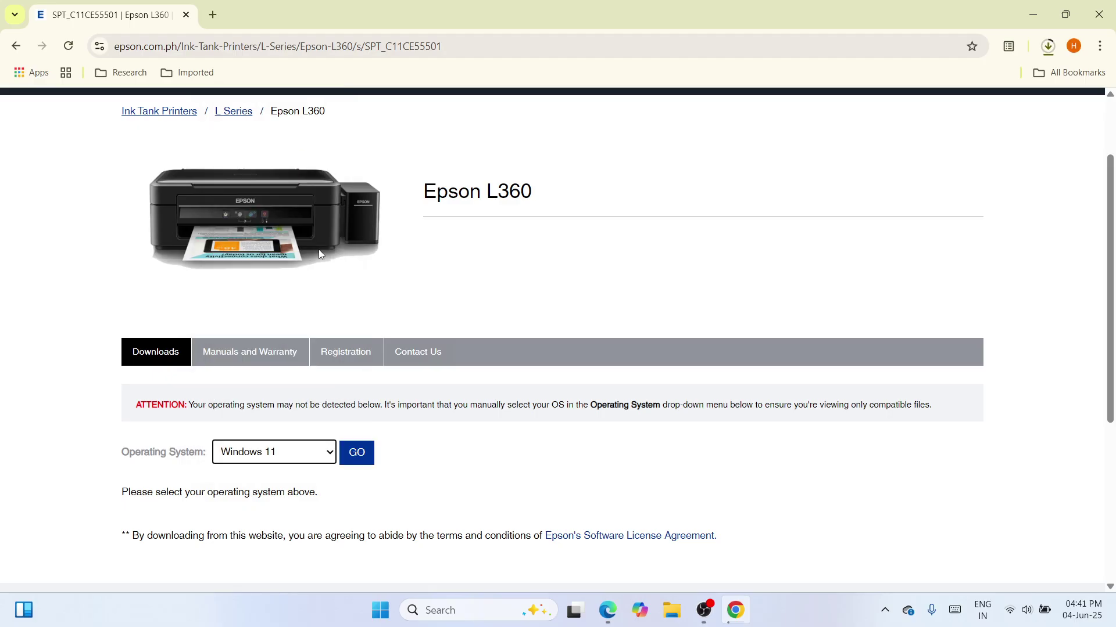
pyautogui.click(356, 452)
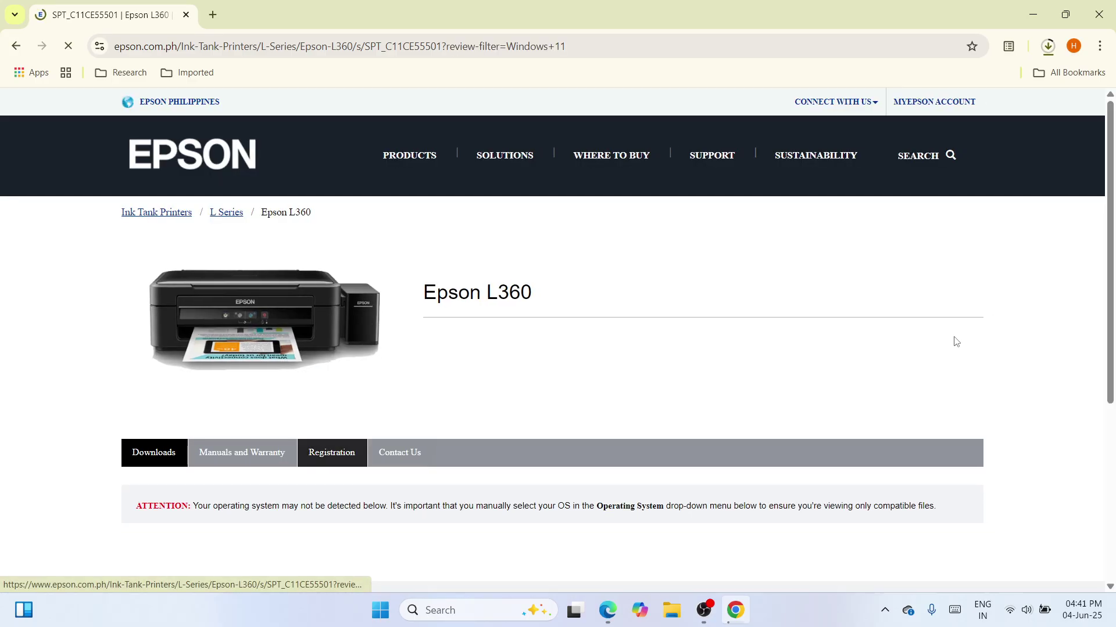
# Step: Open the download page for the Printer Driver for Win 64-bit from the Drivers section
pyautogui.moveTo(1110, 339); pyautogui.dragTo(1110, 458)
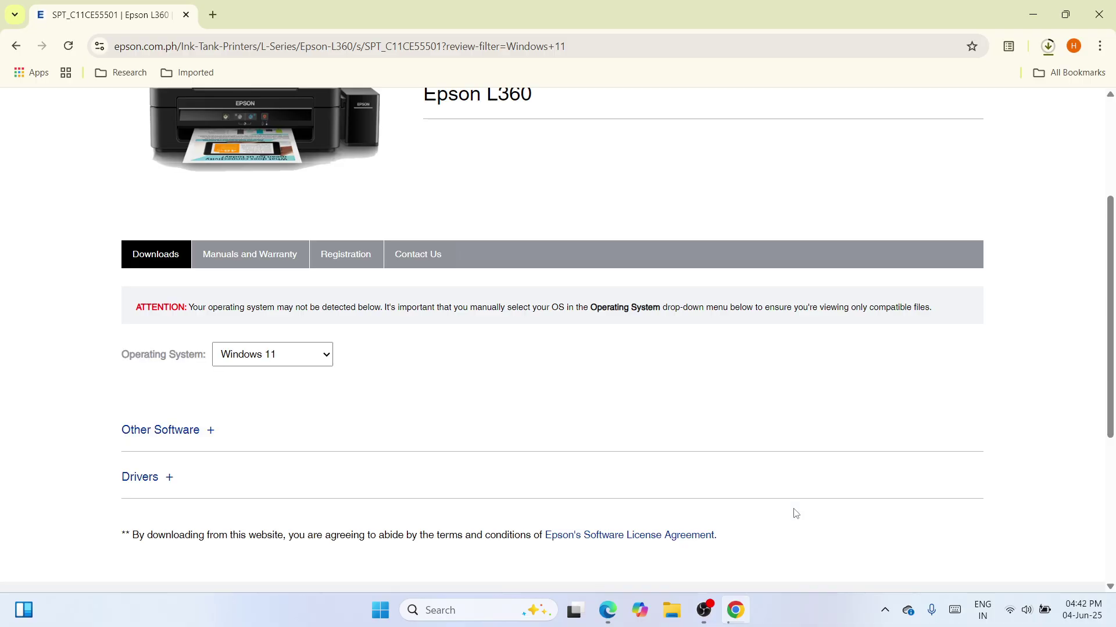
pyautogui.click(143, 483)
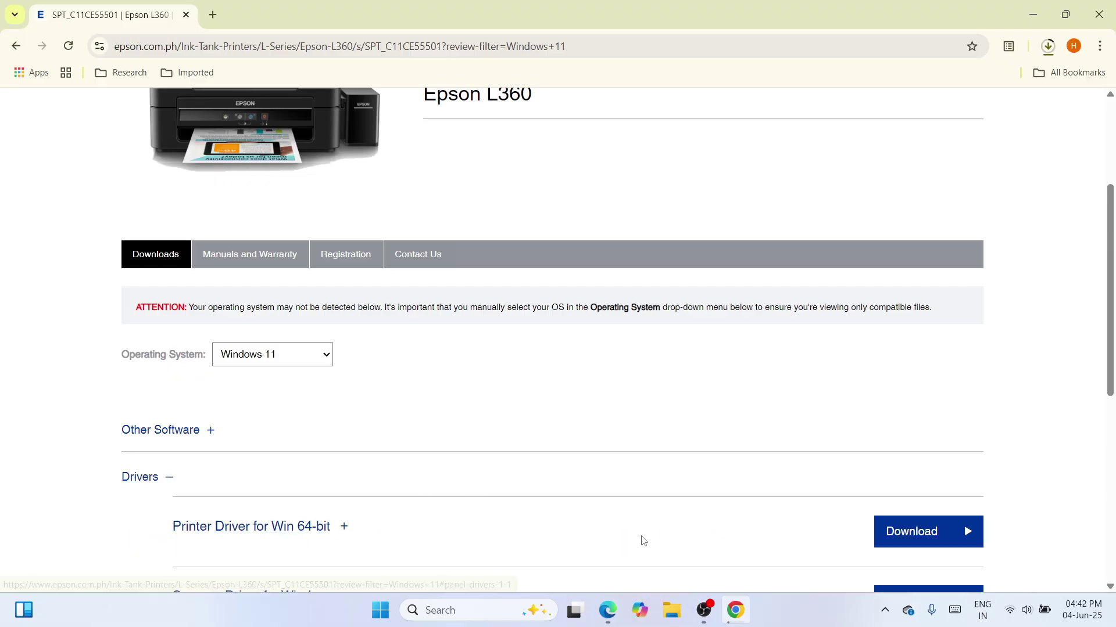
pyautogui.click(908, 545)
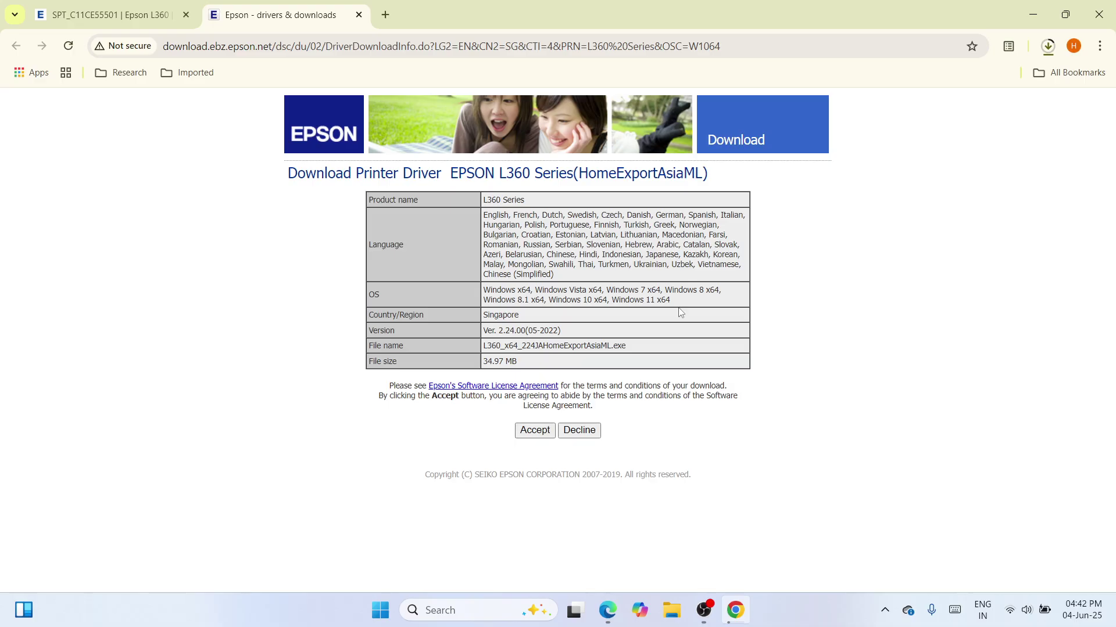
# Step: On the desktop, extract the L360_x64_224JAHomeExportAsiaML installer with WinRAR into a folder of the same name and place that folder beside it
pyautogui.click(1032, 12)
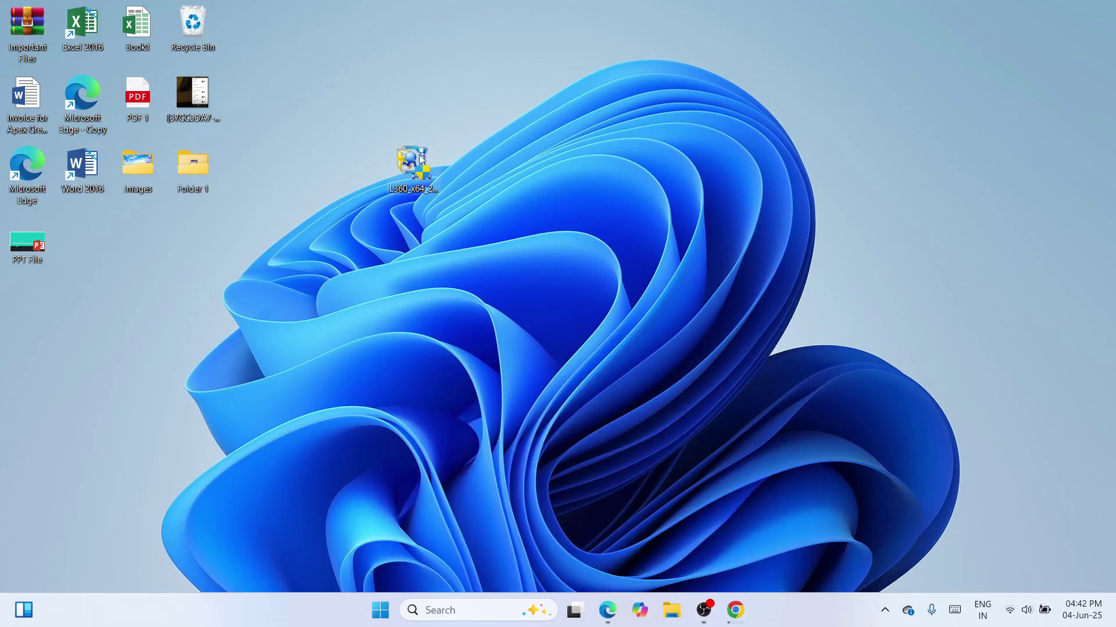
pyautogui.moveTo(414, 157); pyautogui.dragTo(520, 199)
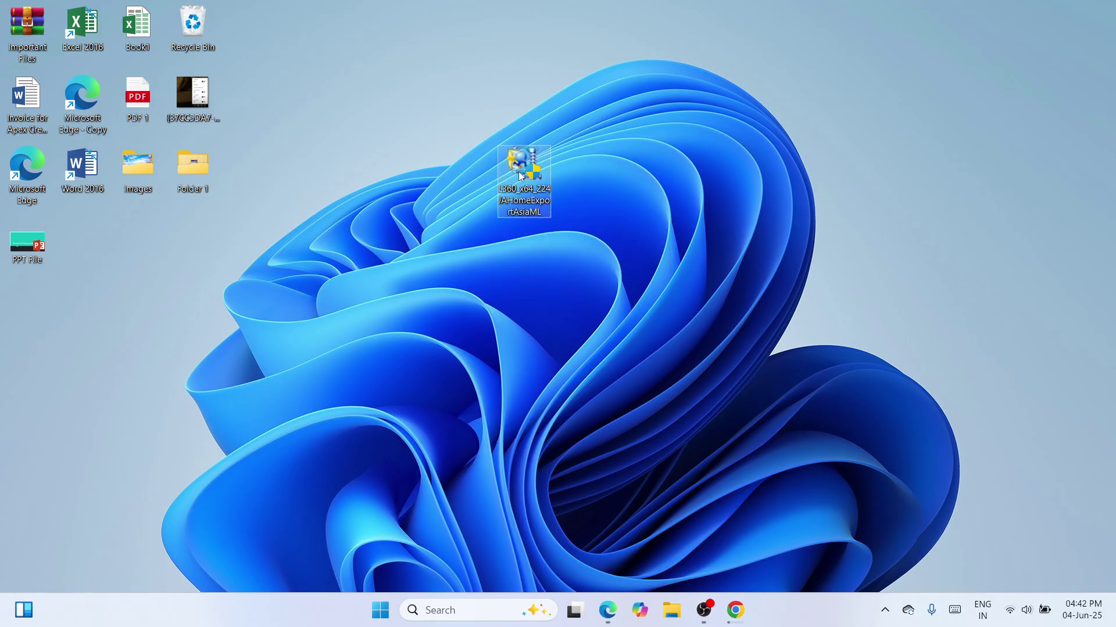
pyautogui.rightClick(521, 176)
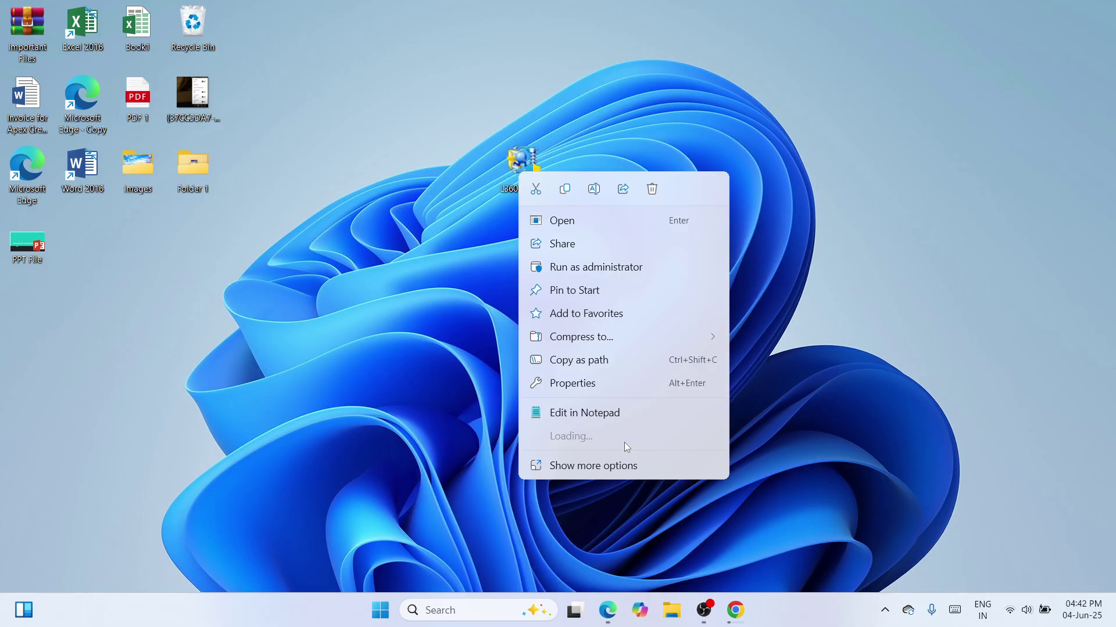
pyautogui.moveTo(624, 441)
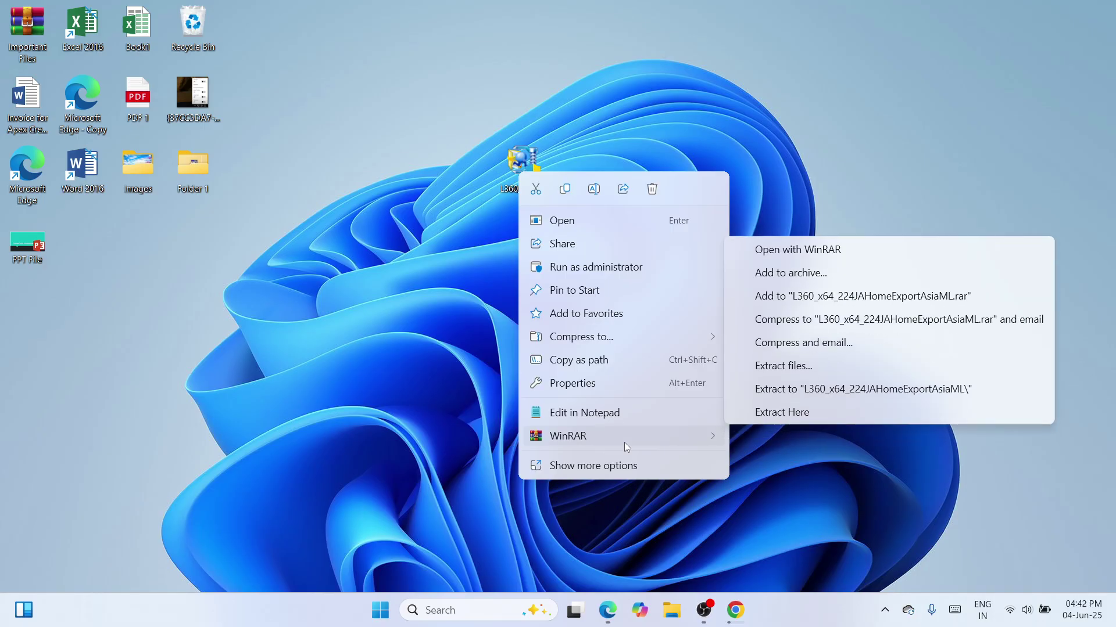
pyautogui.click(862, 389)
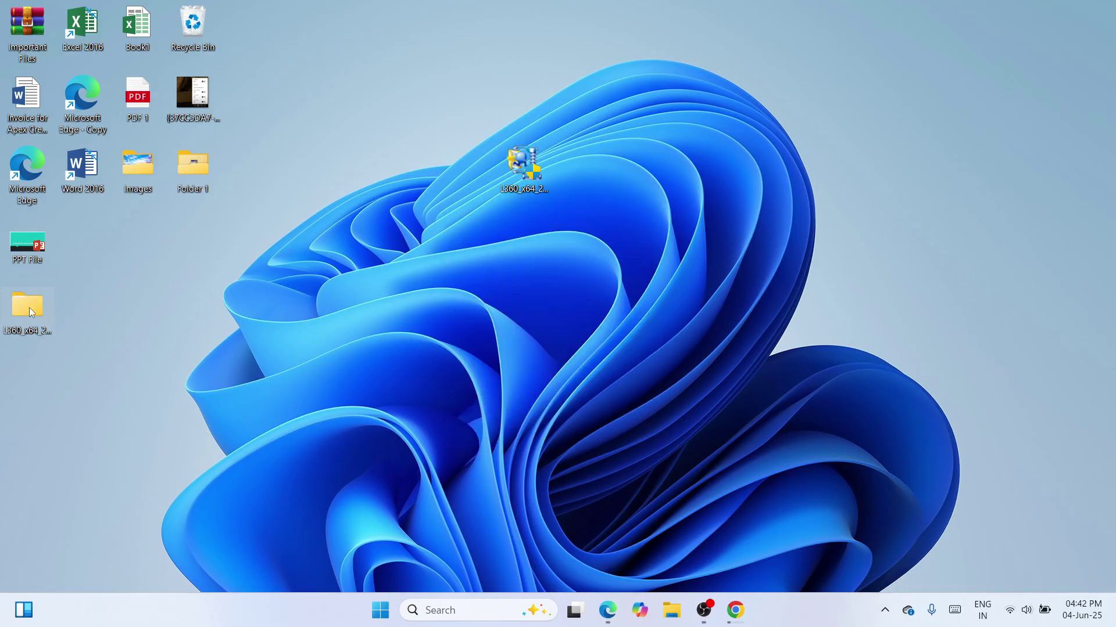
pyautogui.moveTo(455, 164); pyautogui.dragTo(454, 164)
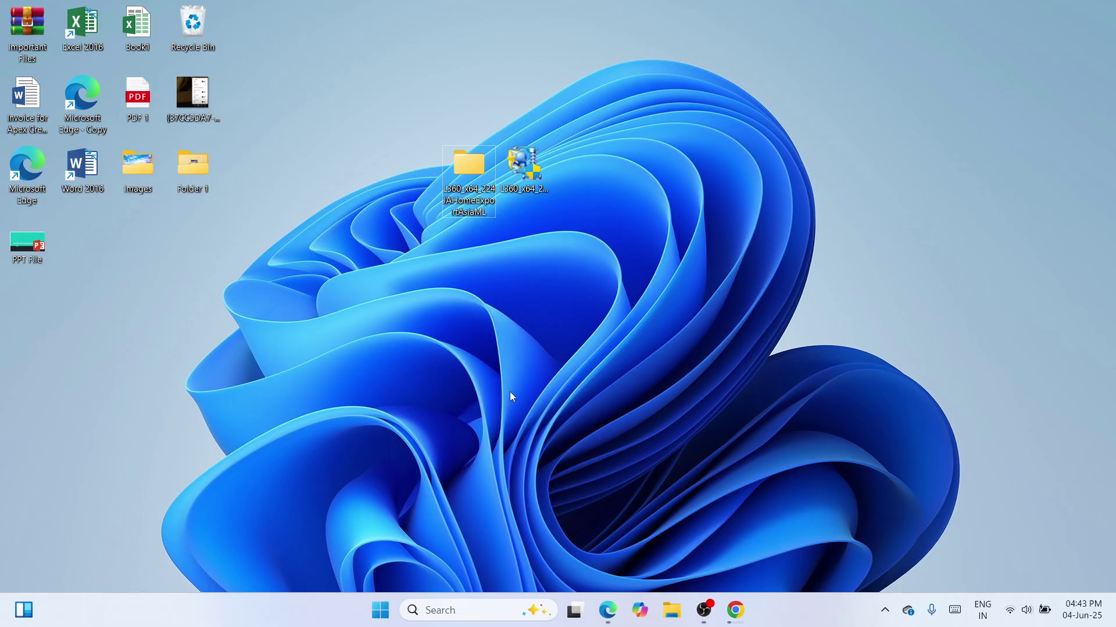
# Step: Open the Printers & scanners page under Bluetooth & devices in Windows Settings
pyautogui.rightClick(380, 610)
pyautogui.click(366, 452)
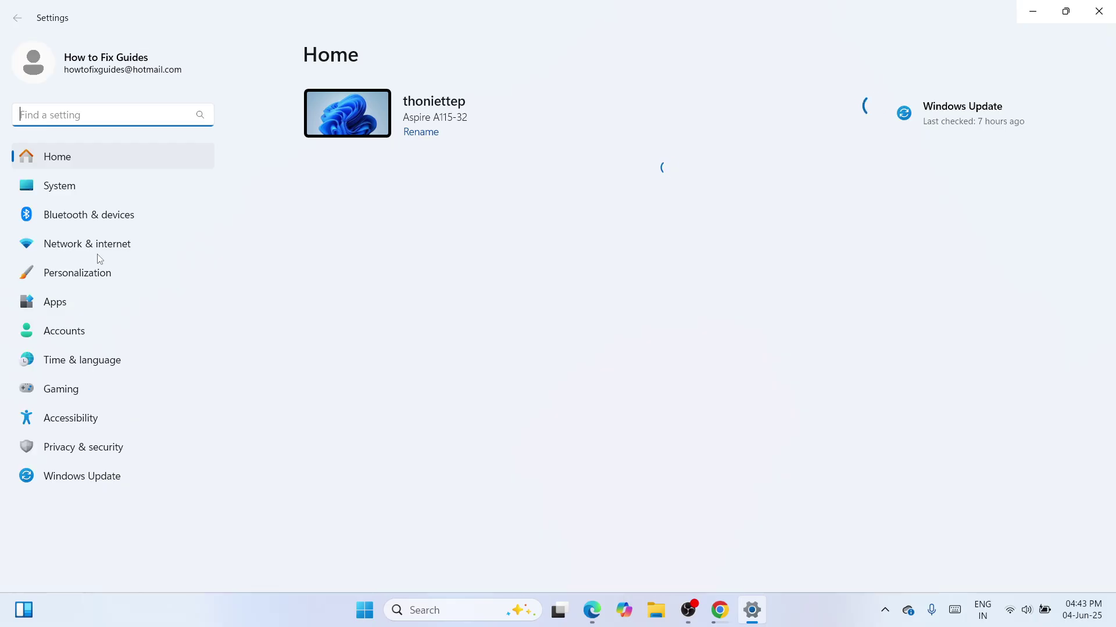
pyautogui.click(93, 218)
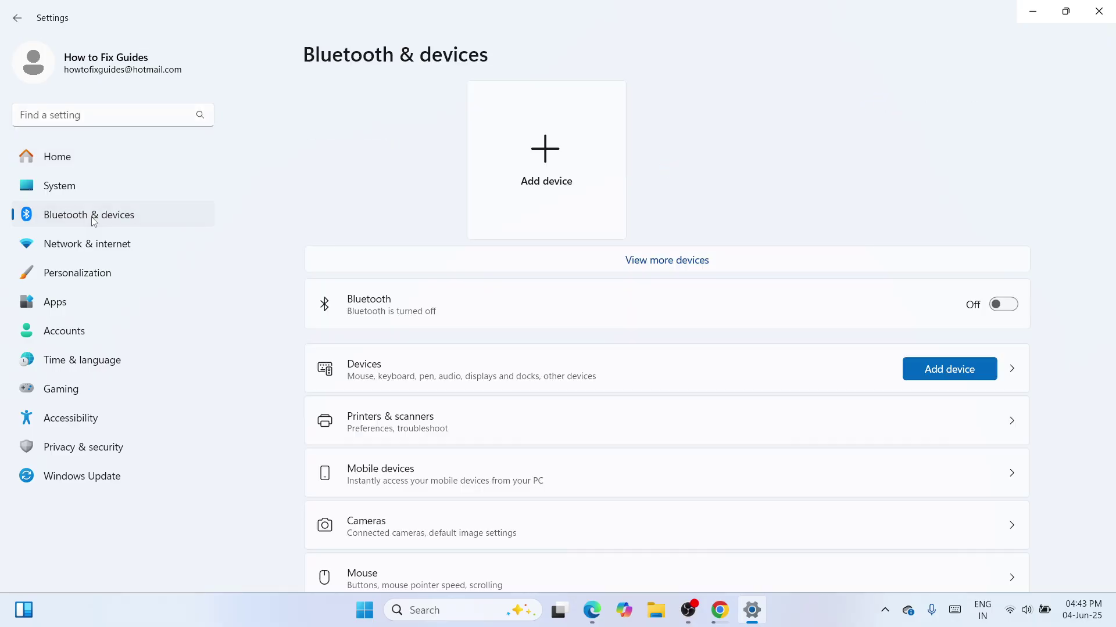
pyautogui.click(696, 429)
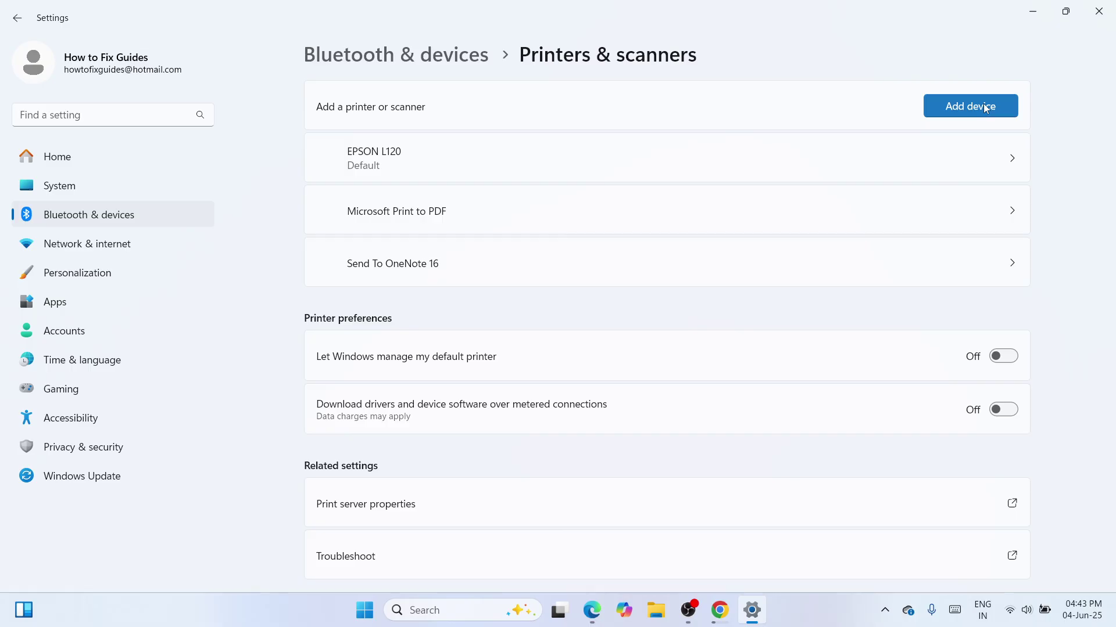
# Step: Start adding a printer manually, choosing to add a local printer or network printer with manual settings
pyautogui.click(985, 107)
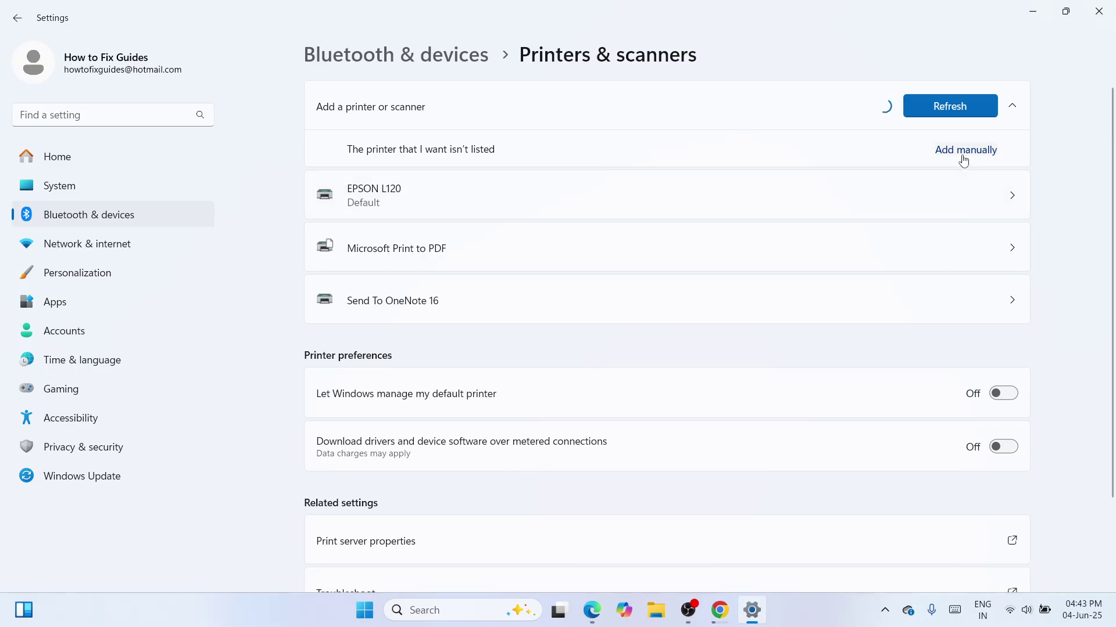
pyautogui.click(964, 161)
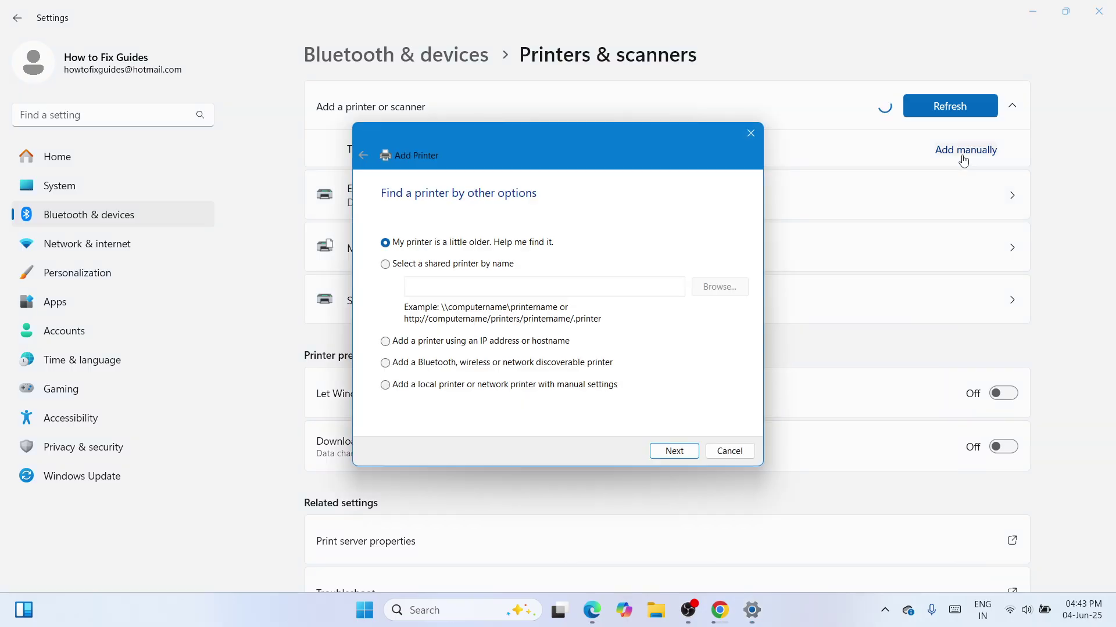
pyautogui.click(487, 385)
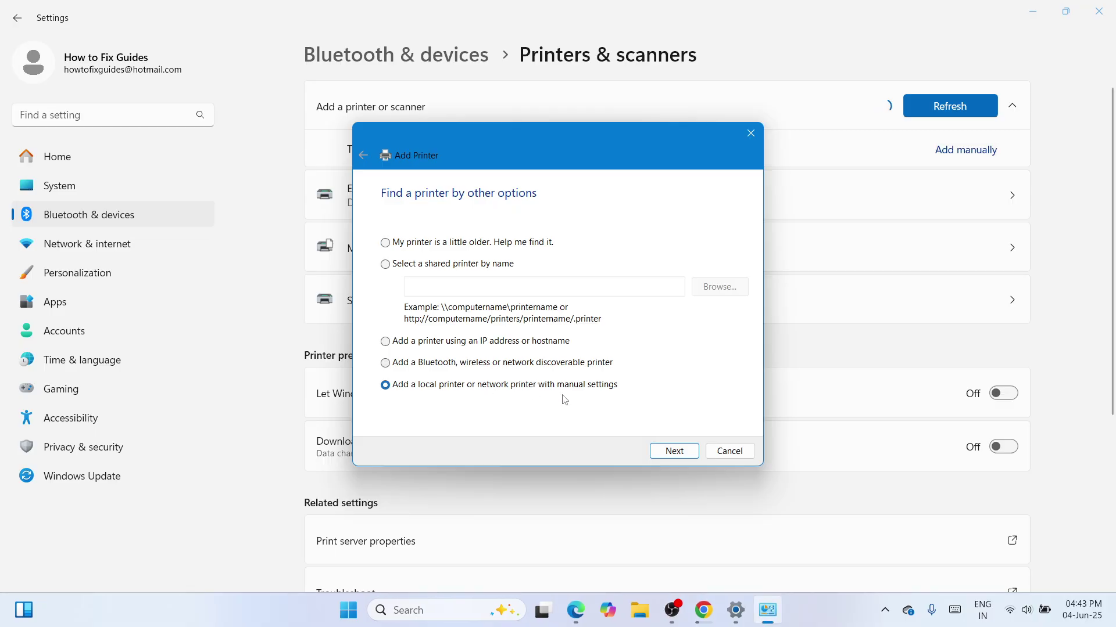
pyautogui.click(675, 452)
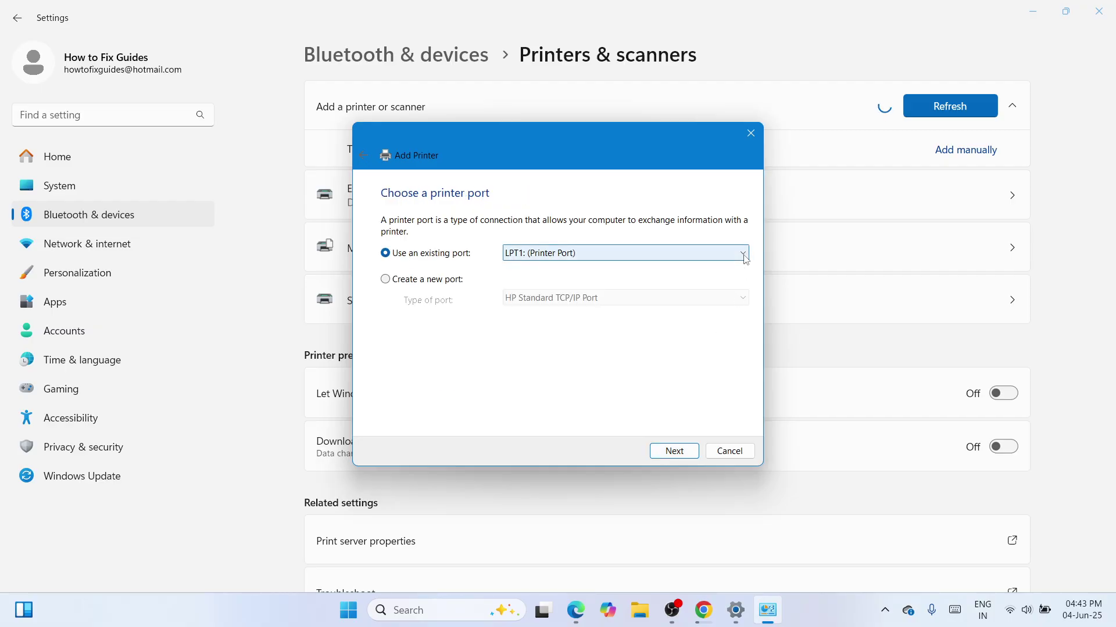
# Step: Use the existing port USB001 (Virtual printer port for USB) for the new printer
pyautogui.click(742, 253)
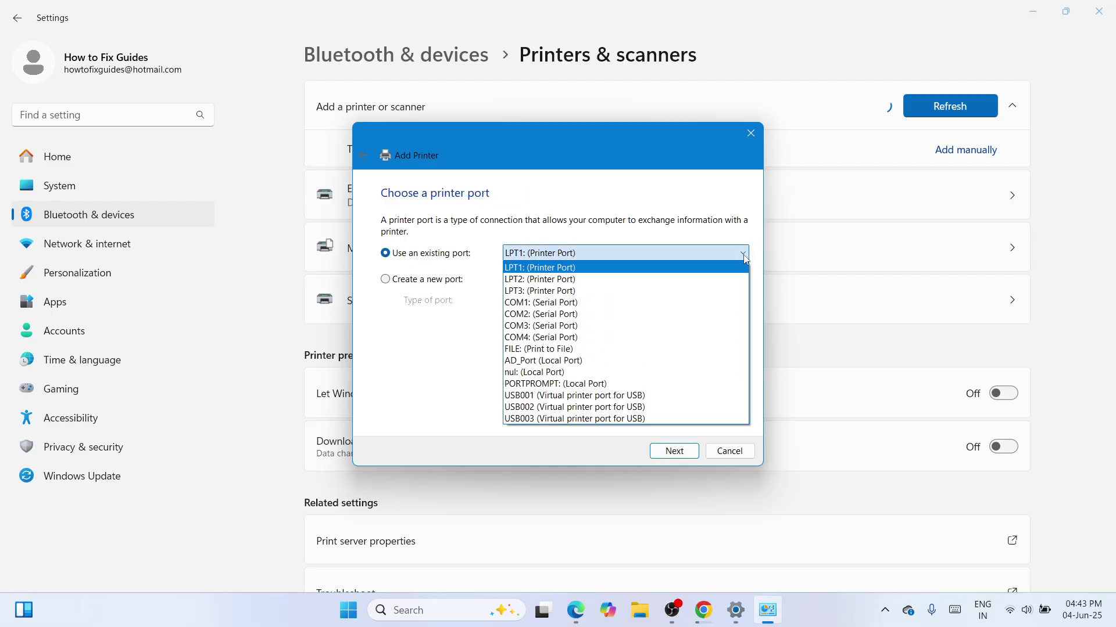
pyautogui.click(621, 395)
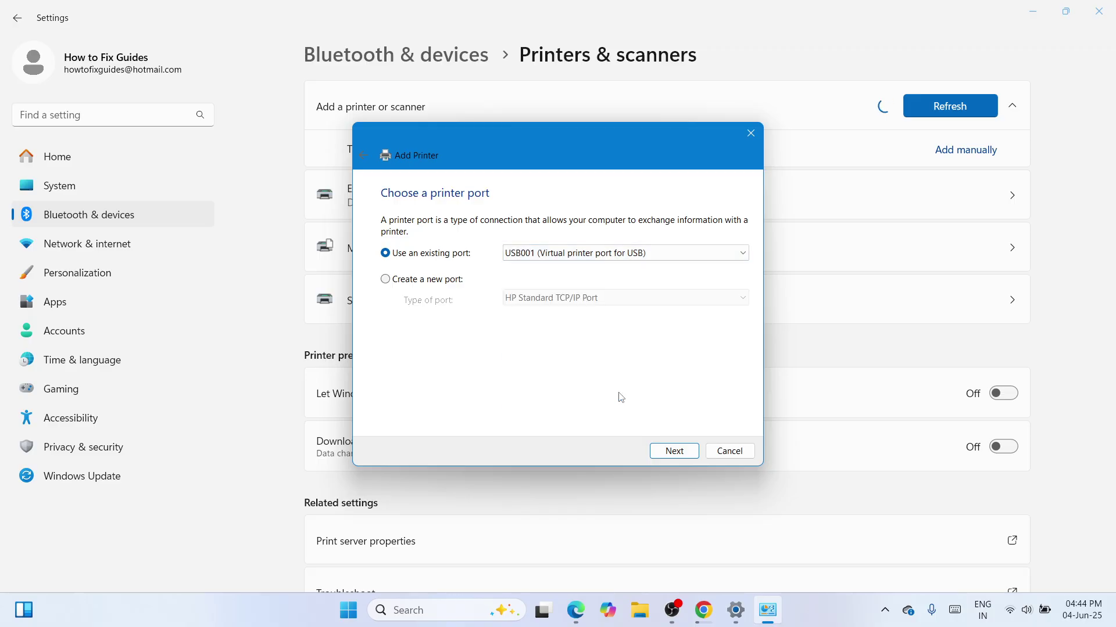
pyautogui.click(665, 452)
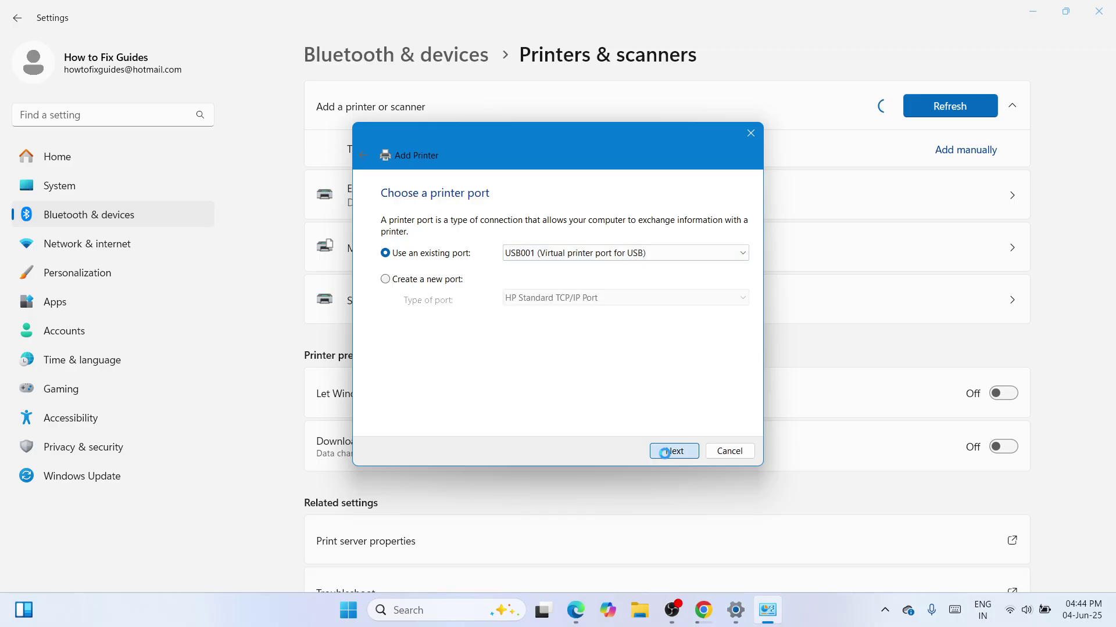
# Step: Load the driver from disk using E_WF1N0E.INF in the WINX64 folder of the extracted L360_x64_224JAHomeExportAsiaML folder on the desktop
pyautogui.click(699, 395)
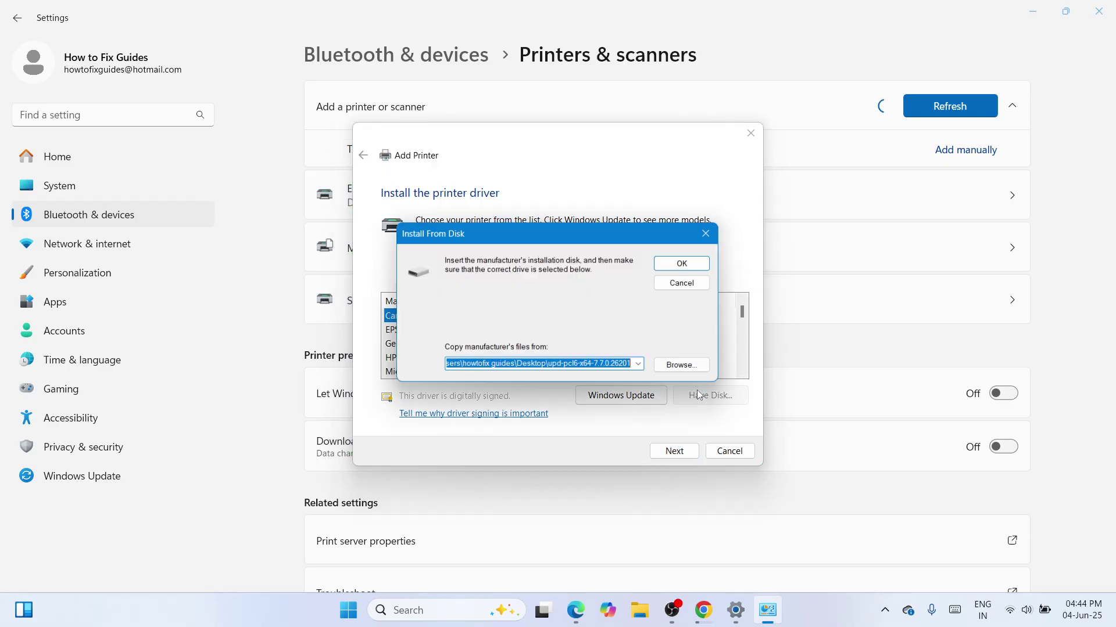
pyautogui.click(681, 372)
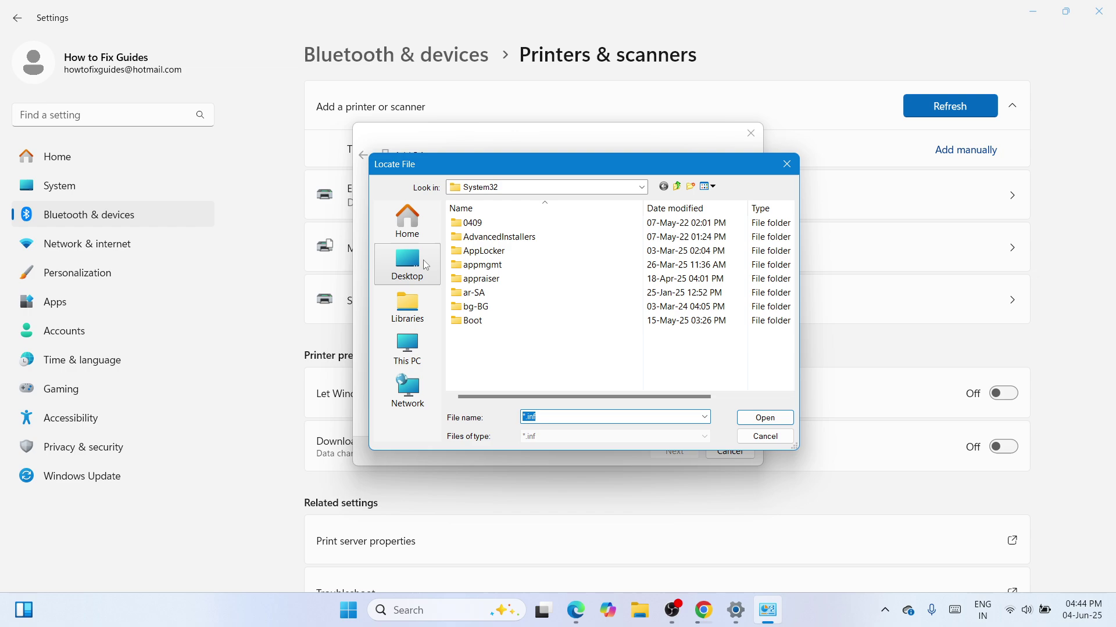
pyautogui.click(426, 265)
pyautogui.click(788, 399)
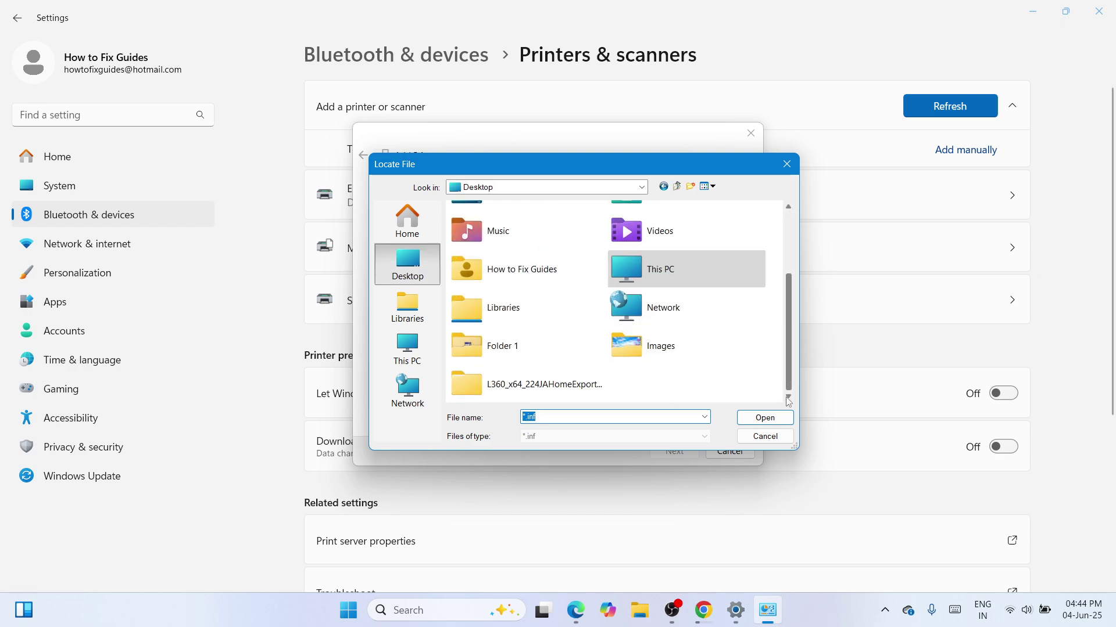
pyautogui.doubleClick(558, 390)
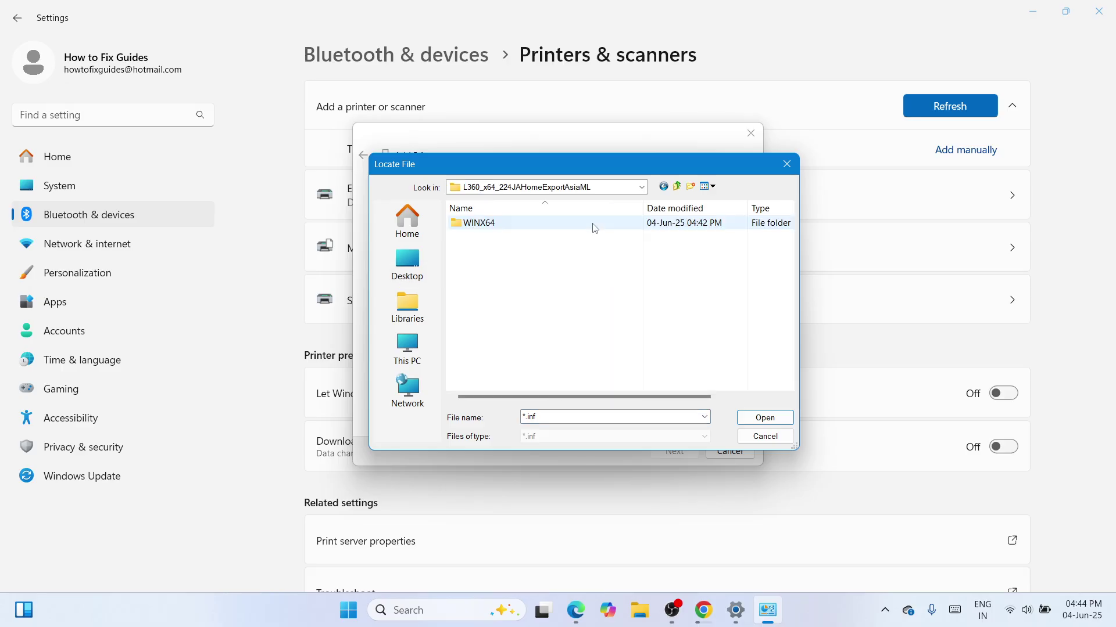
pyautogui.doubleClick(595, 228)
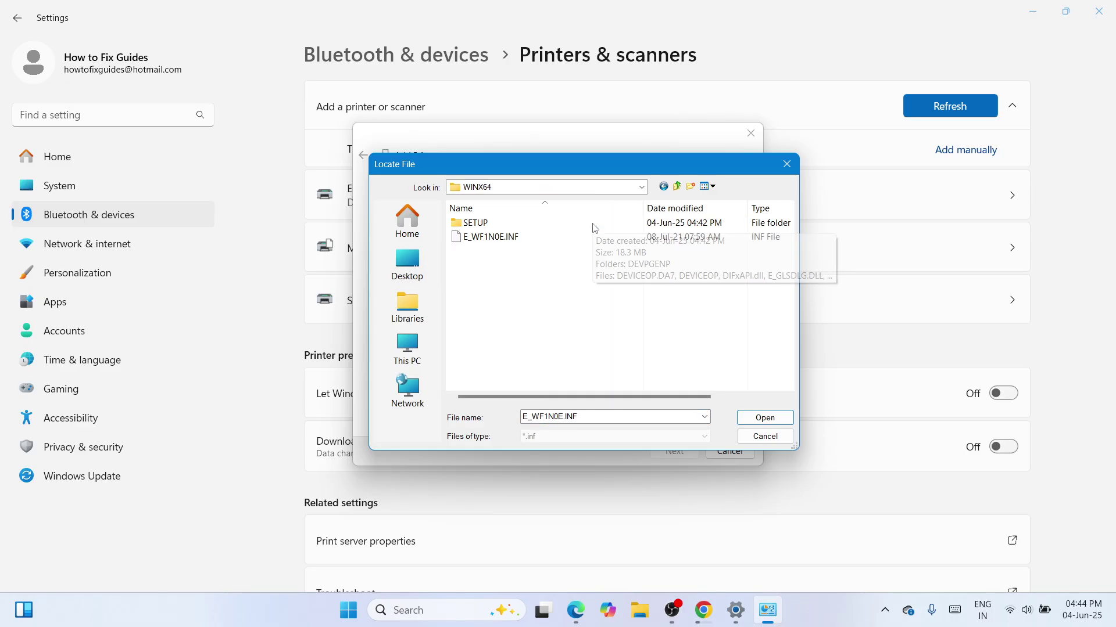
pyautogui.click(532, 238)
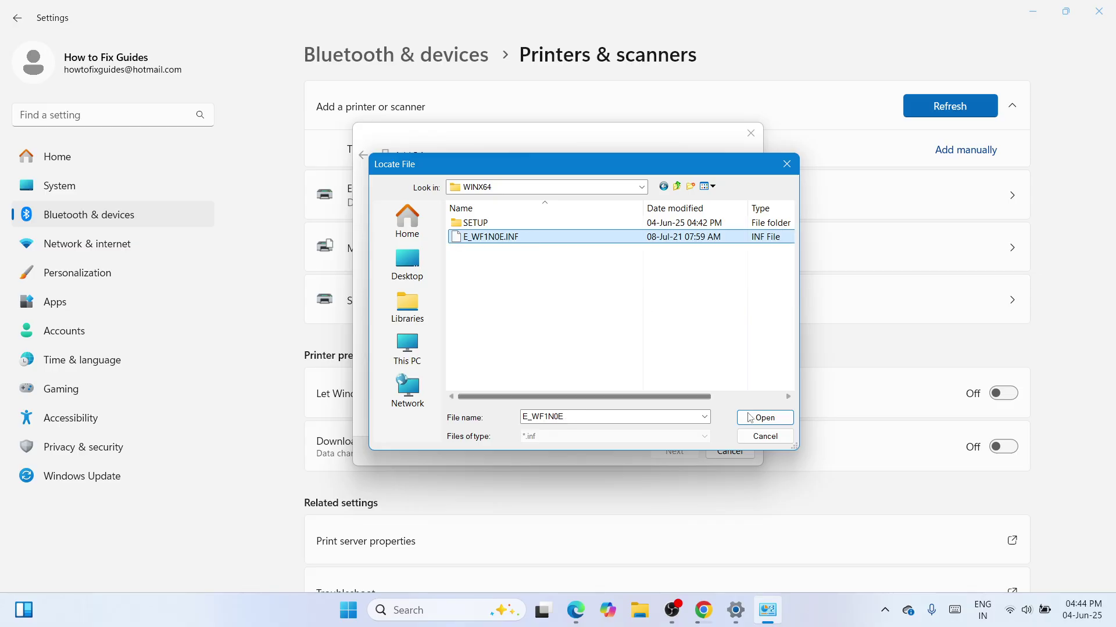
pyautogui.click(765, 418)
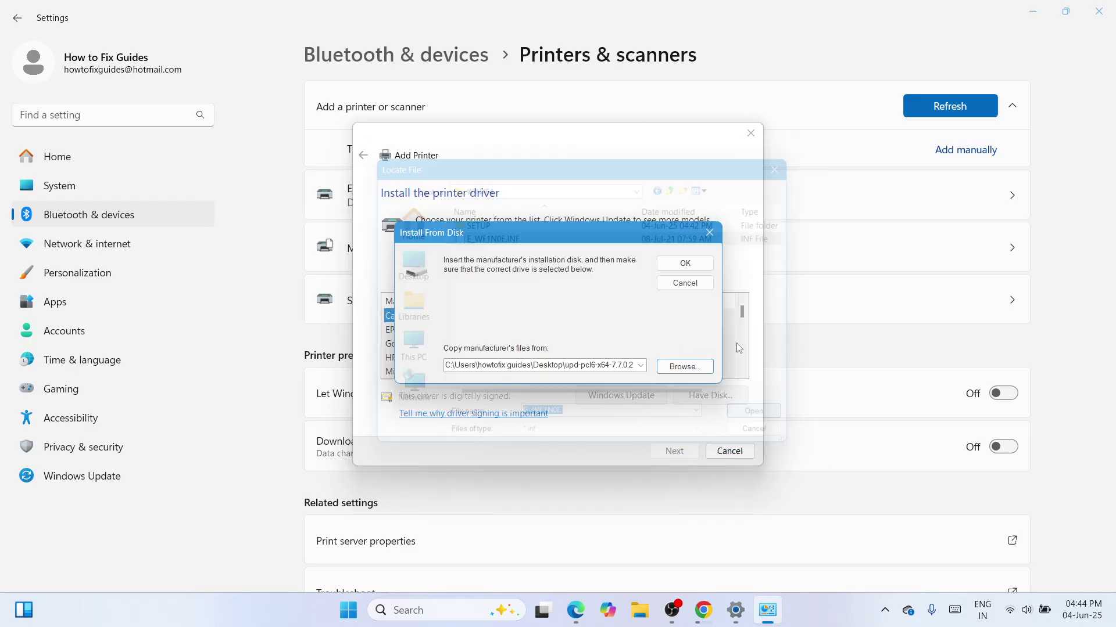
pyautogui.click(678, 261)
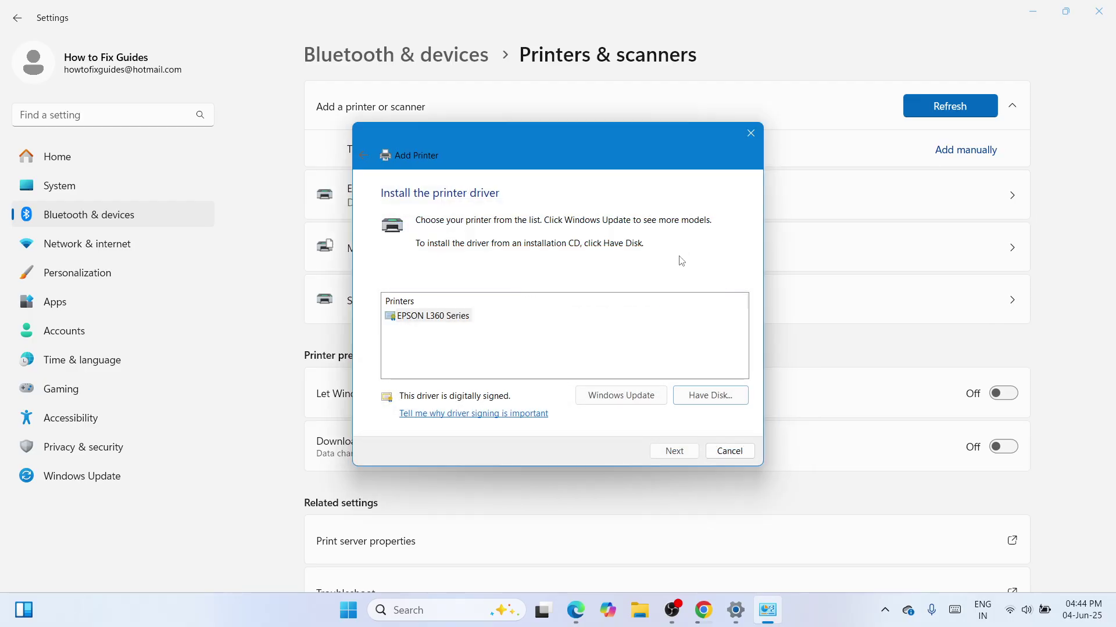
# Step: Install the EPSON L360 Series driver with the printer name EPSON L360, keep the printer shared, and finish the setup
pyautogui.click(433, 316)
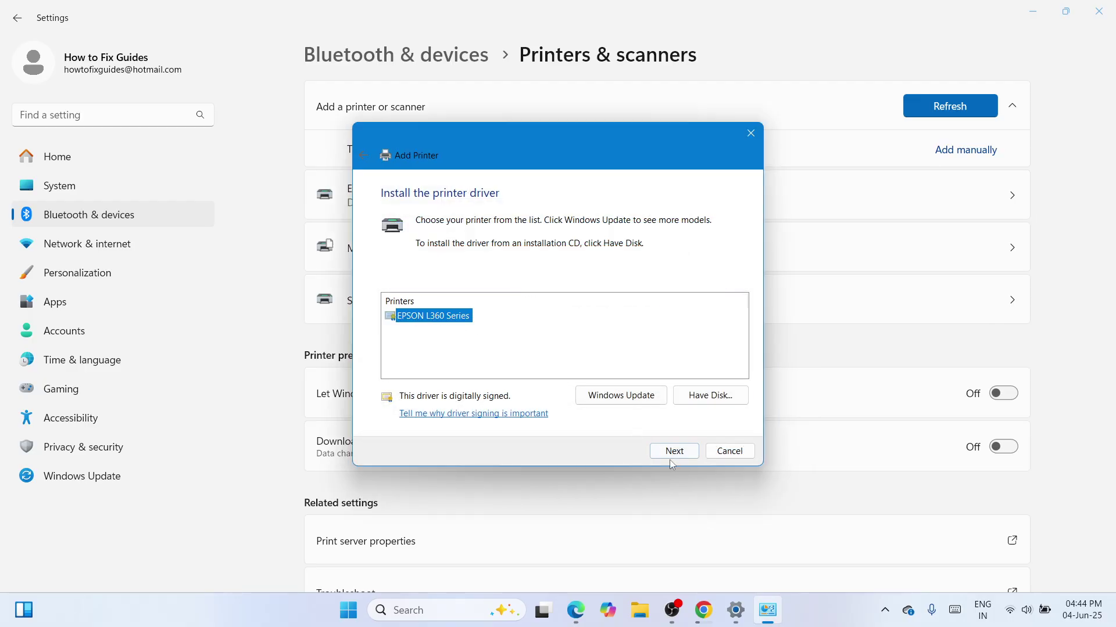
pyautogui.click(668, 450)
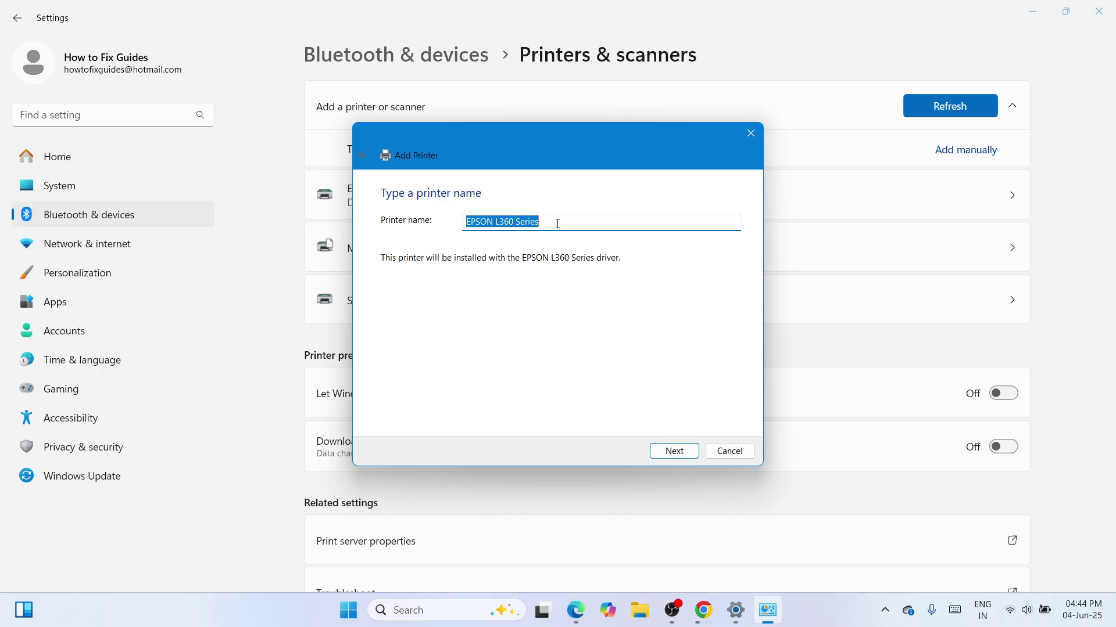
pyautogui.click(557, 223)
pyautogui.press('BackSpace')
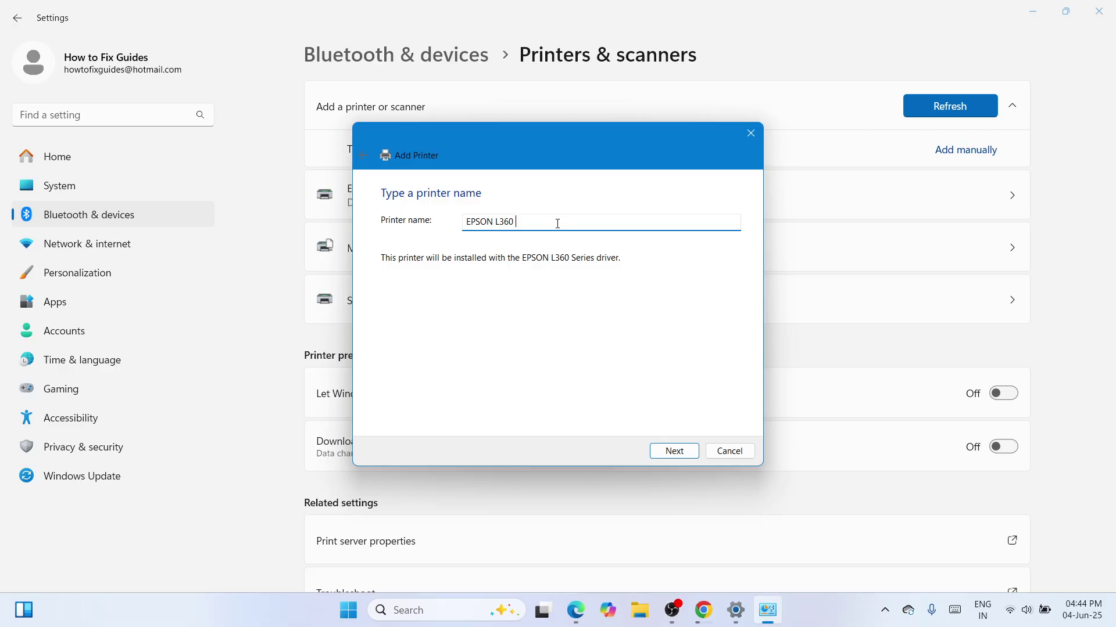
pyautogui.click(685, 456)
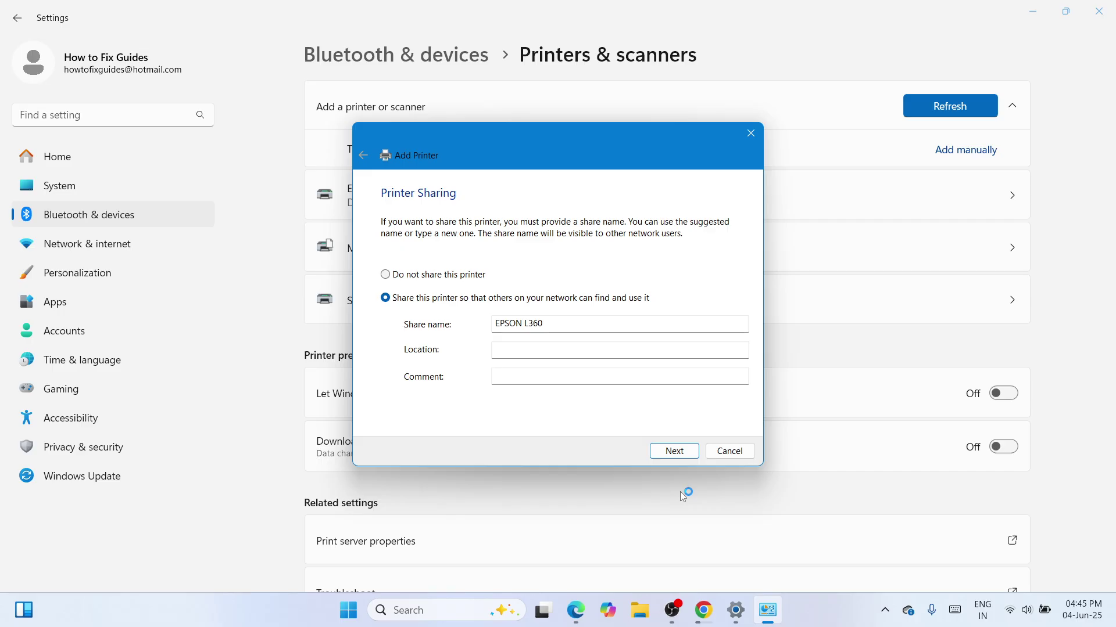
pyautogui.click(672, 459)
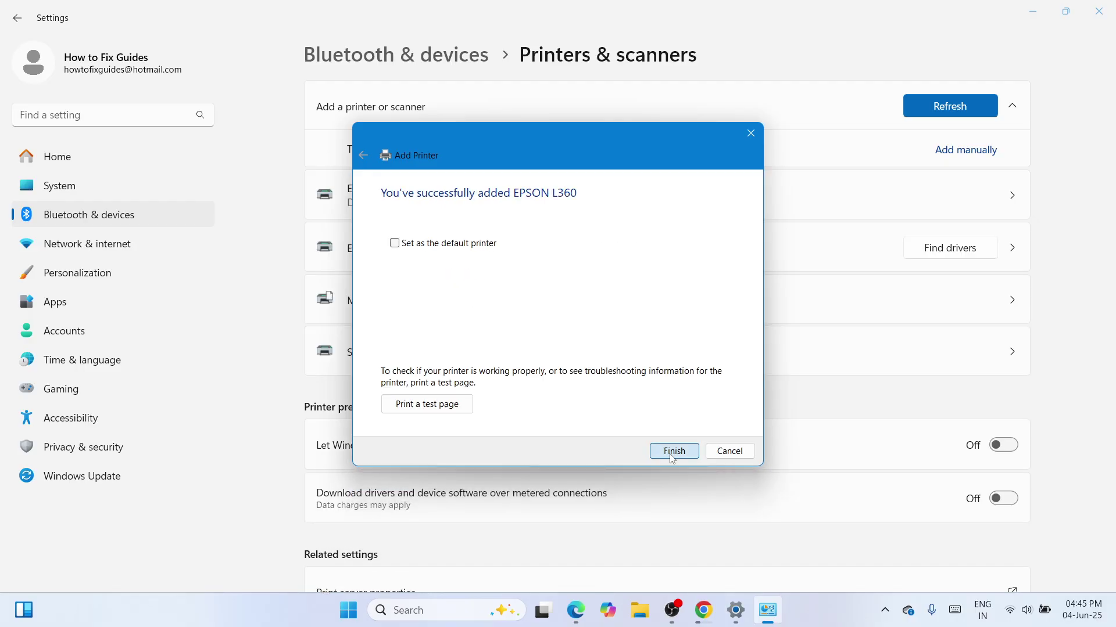
pyautogui.click(672, 458)
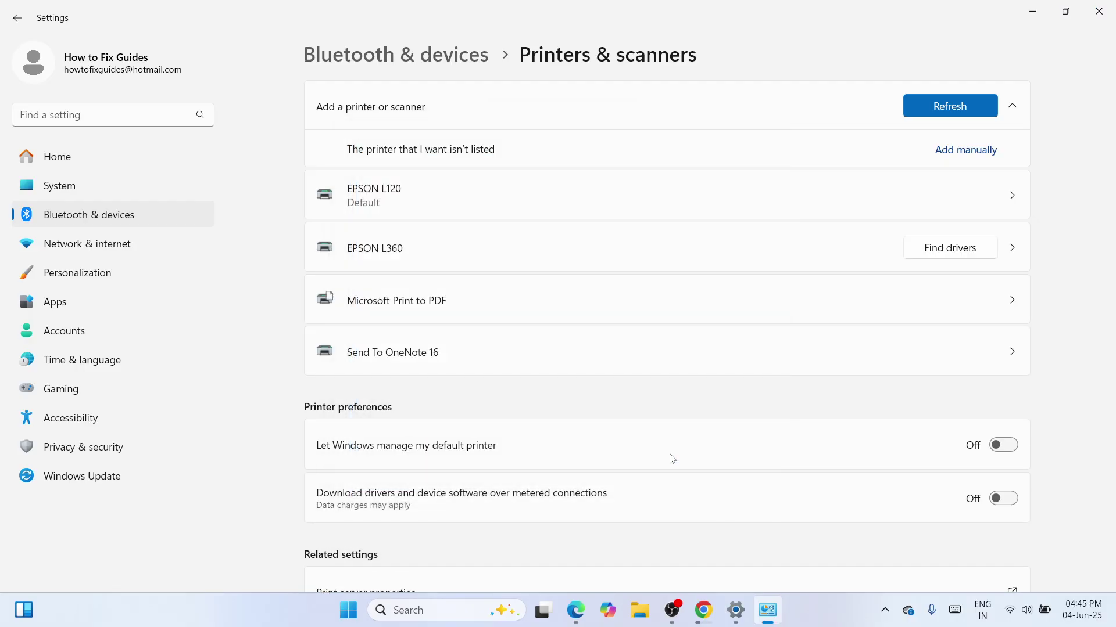
# Step: View the EPSON L360 printer's settings page and minimize Settings
pyautogui.click(738, 251)
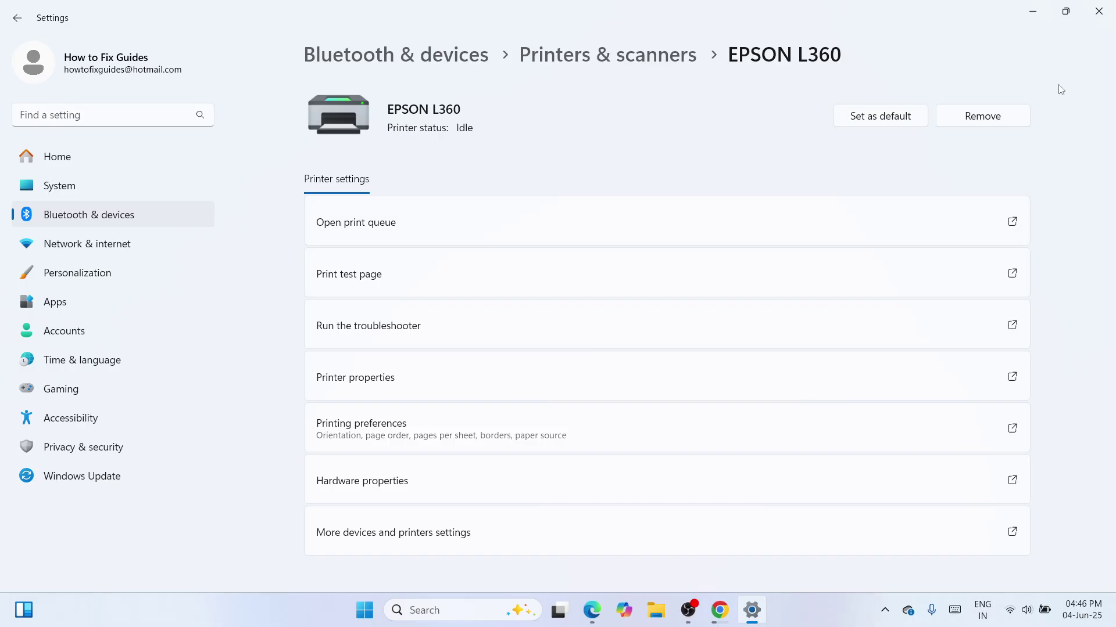
pyautogui.click(1032, 8)
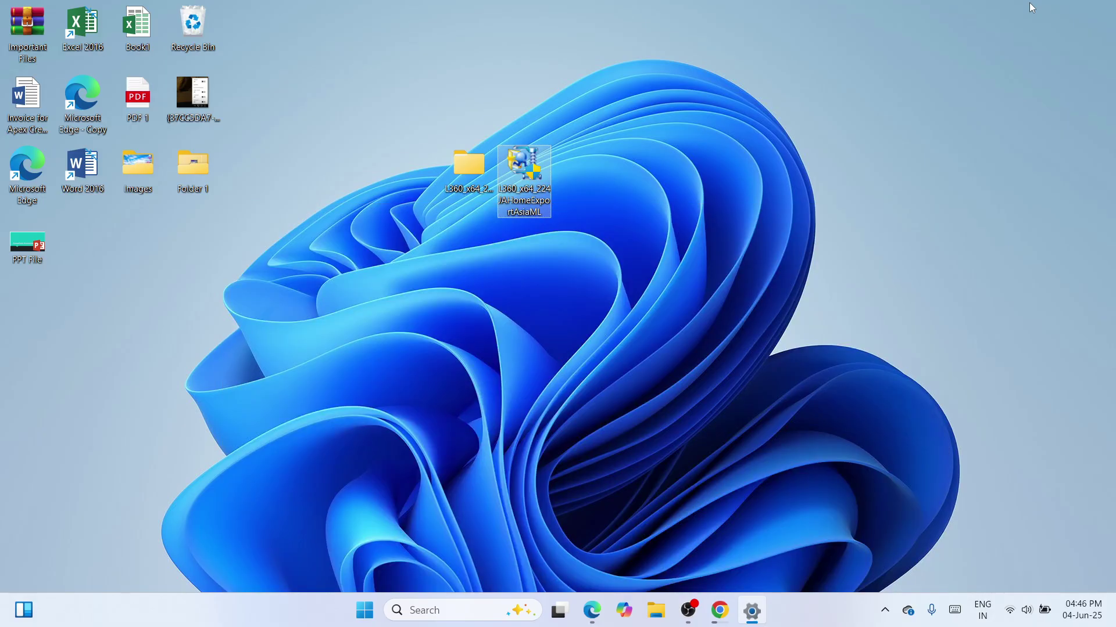
pyautogui.click(690, 610)
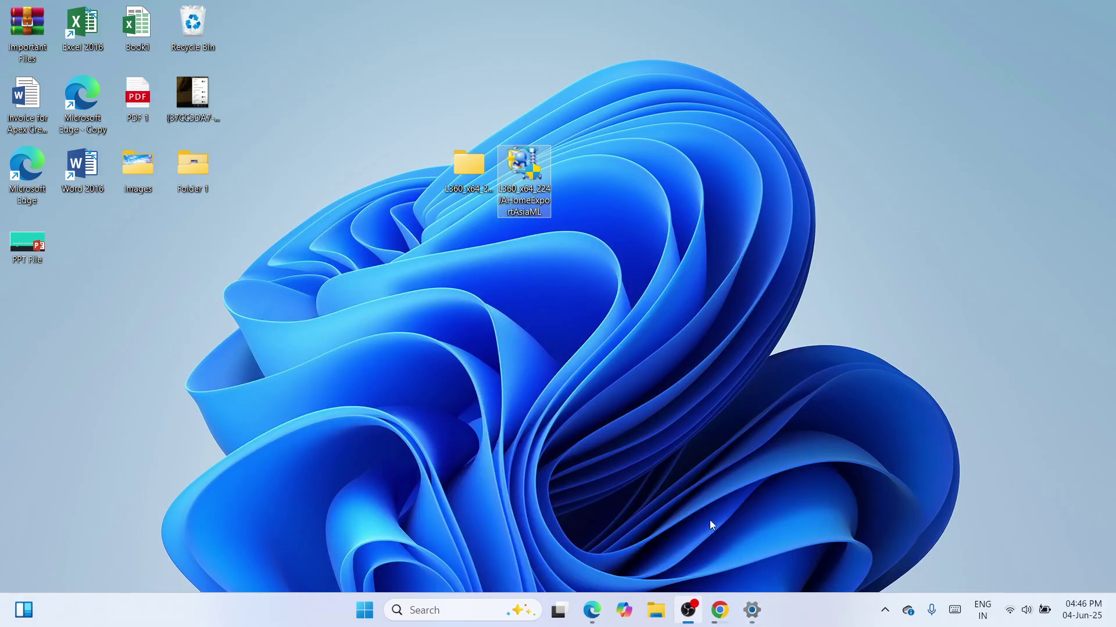